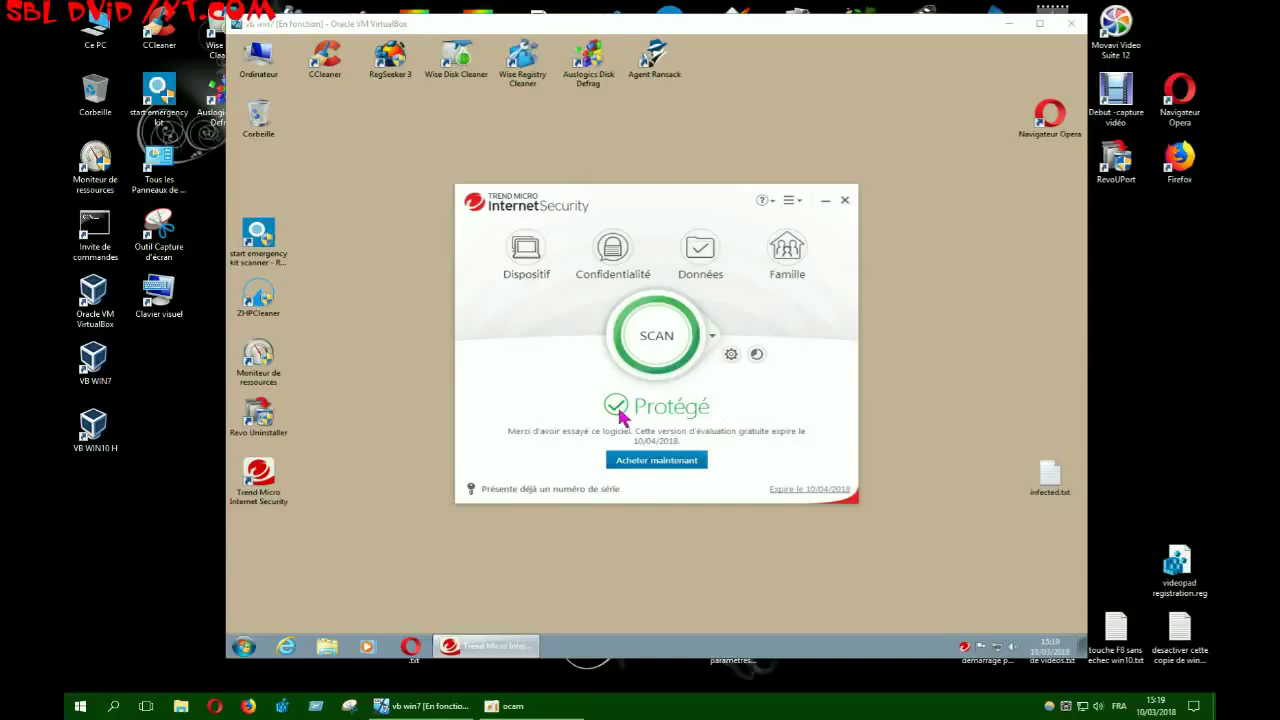
# - Open the install location of the Trend Micro Internet Security shortcut to view its program files, and close the folder
pyautogui.click(264, 487)
pyautogui.rightClick(266, 488)
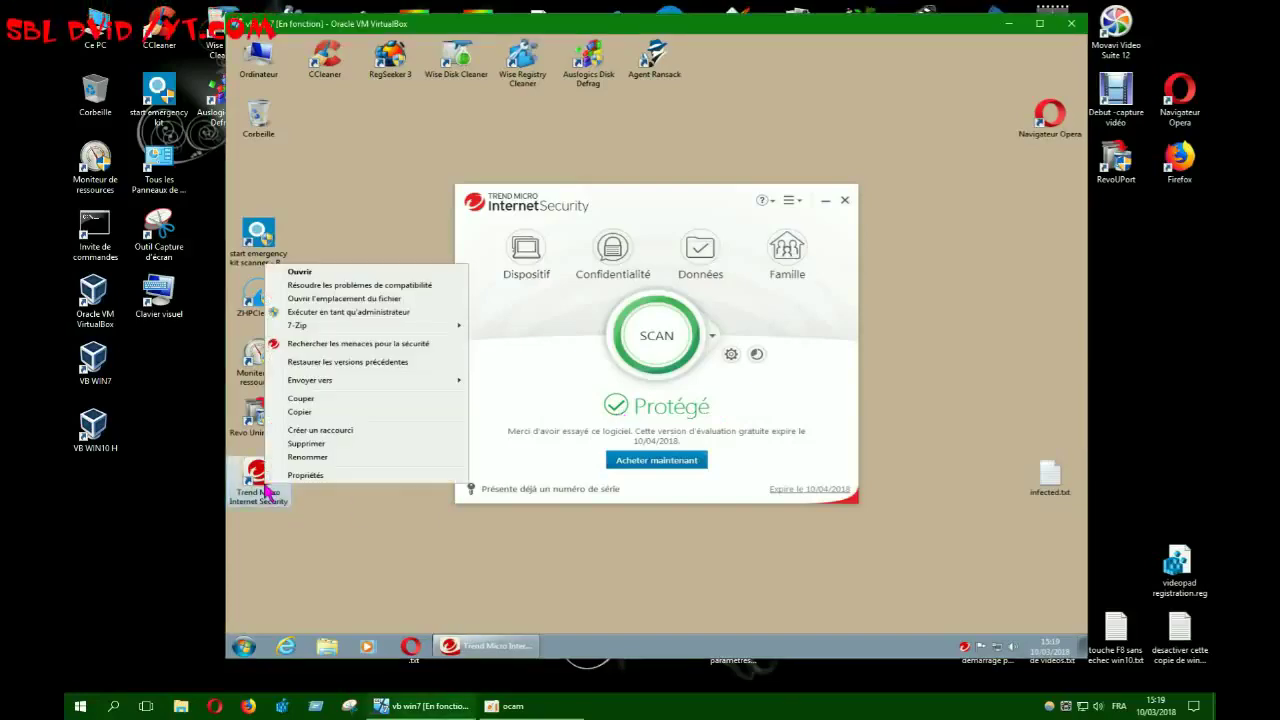
pyautogui.click(346, 300)
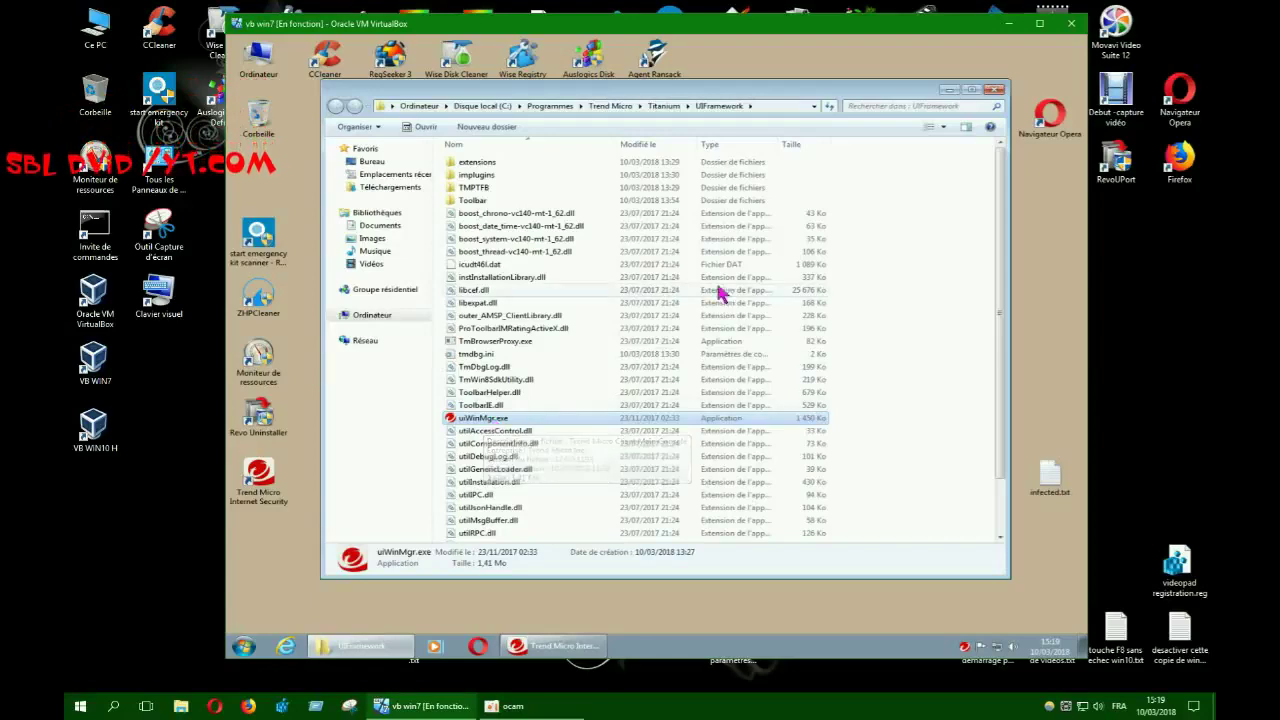
pyautogui.click(996, 91)
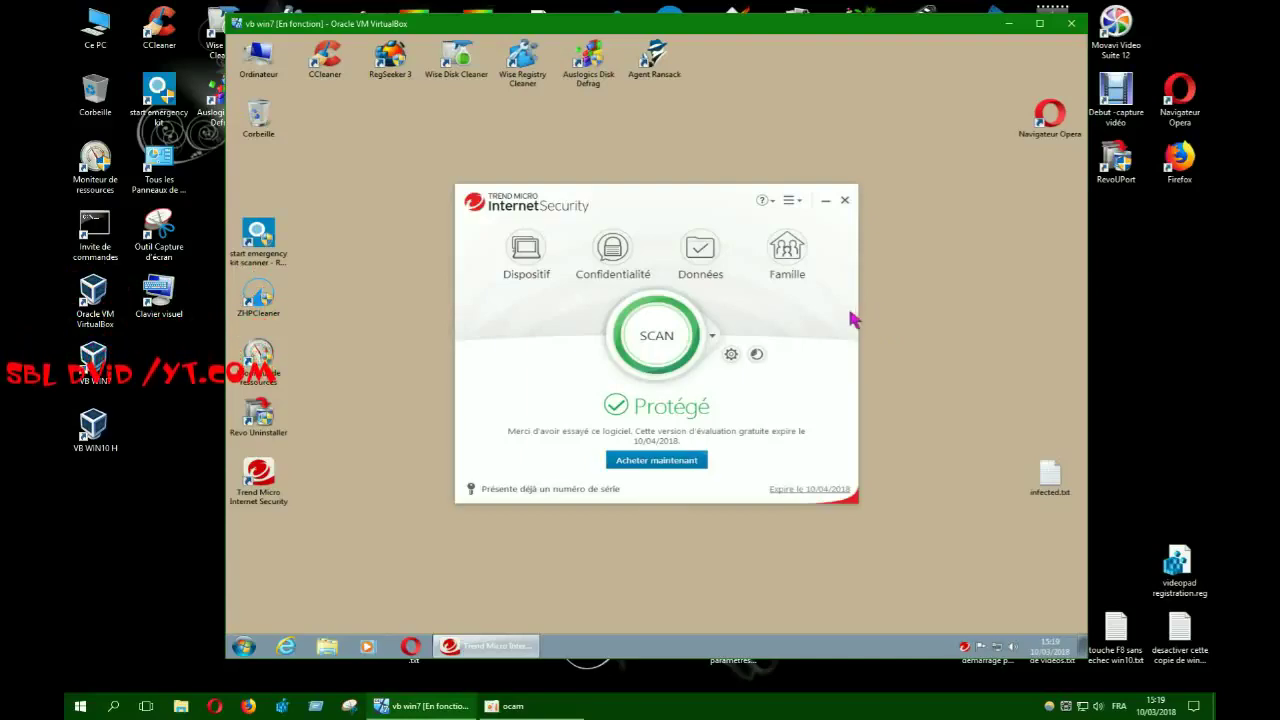
# - Review the scan preferences in the Trend Micro protection settings, accept them and close the antivirus window
pyautogui.click(731, 357)
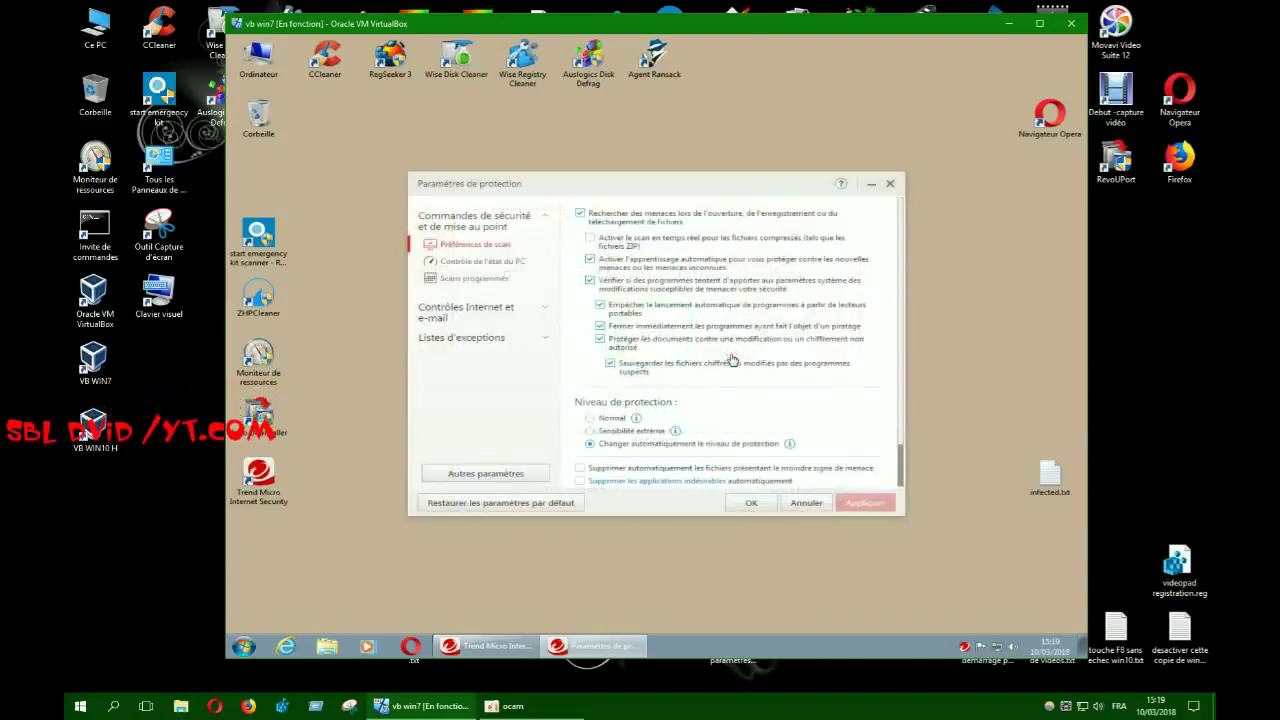
pyautogui.scroll(-1, 768, 415)
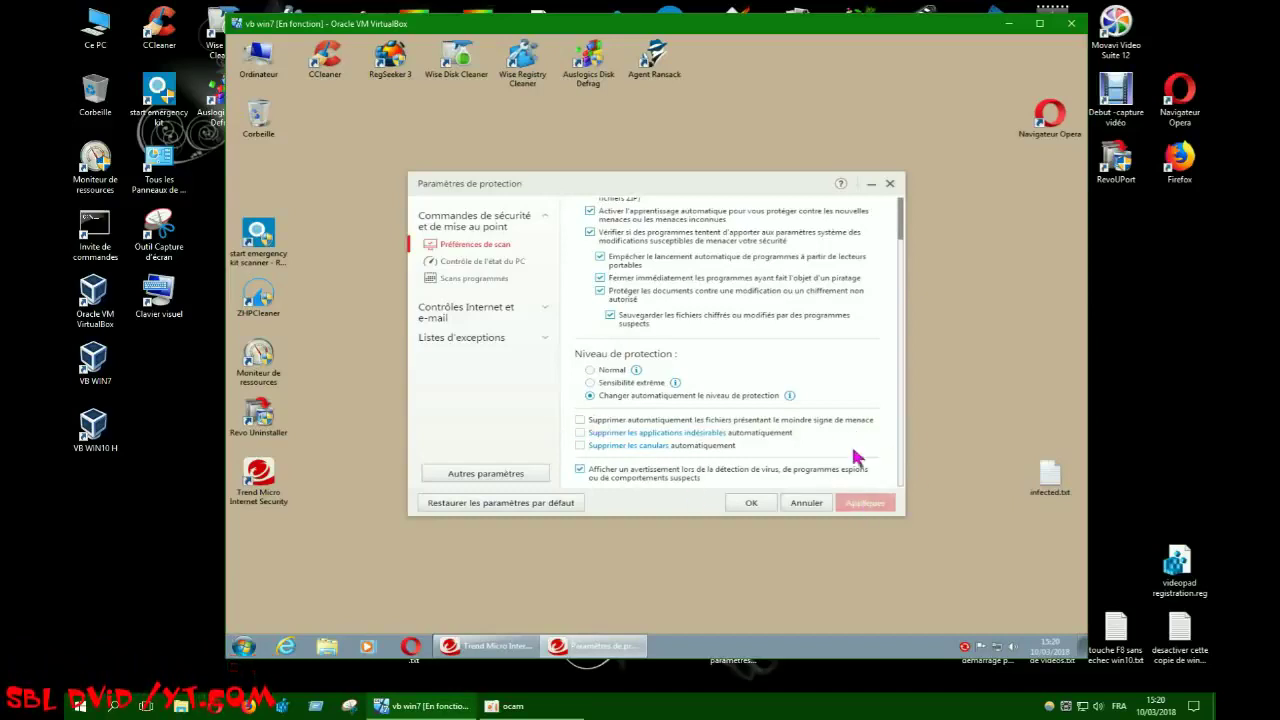
pyautogui.click(752, 504)
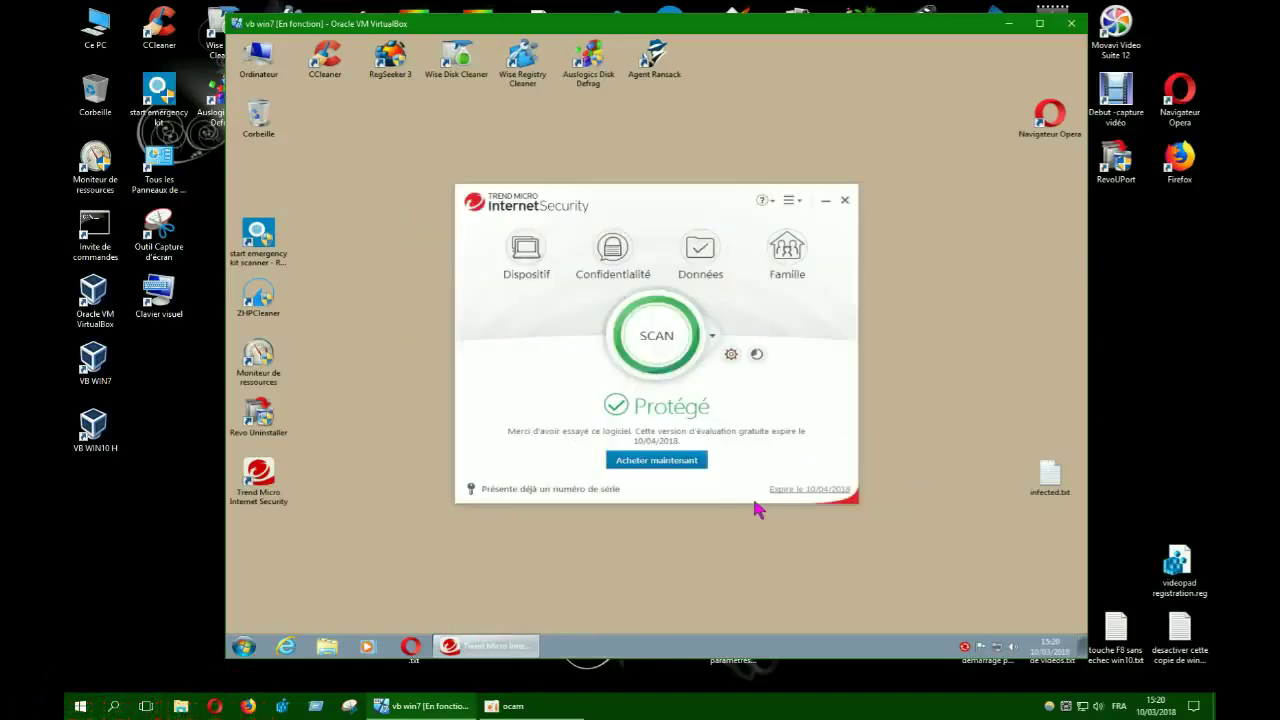
pyautogui.click(844, 200)
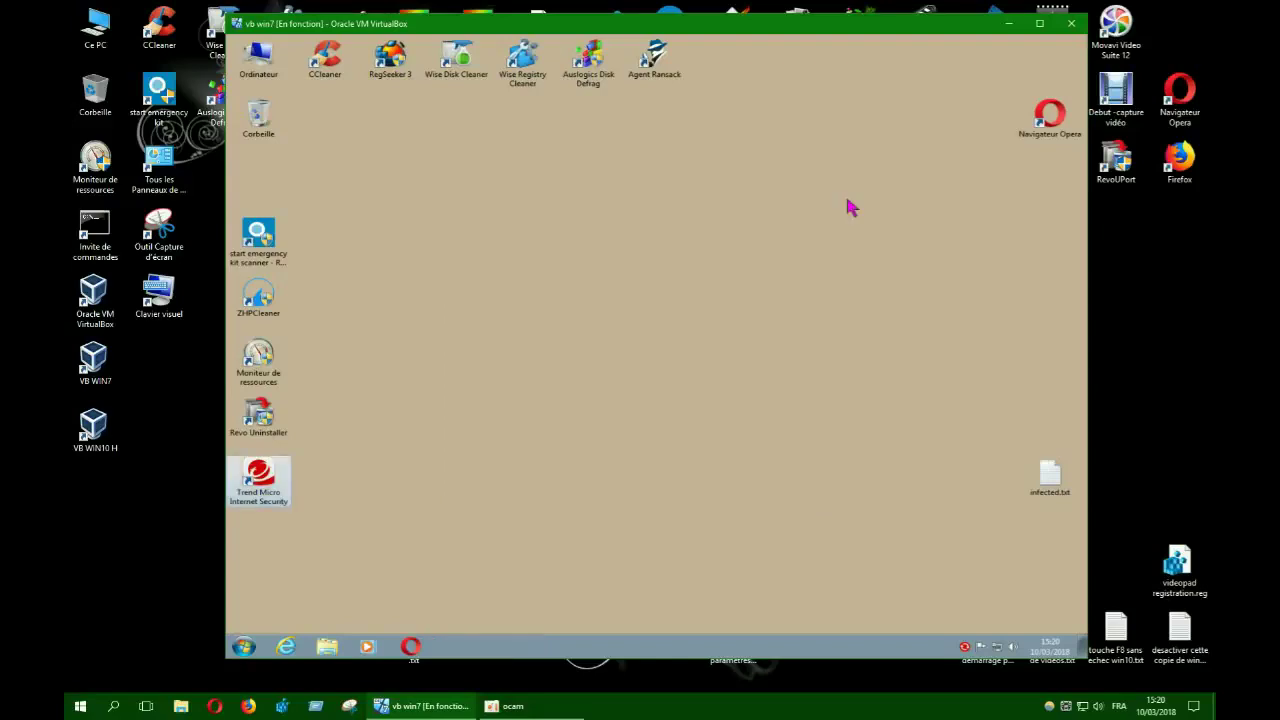
# - Refresh the virtual machine's desktop and dismiss the Internet Security status notification
pyautogui.click(480, 410)
pyautogui.rightClick(476, 400)
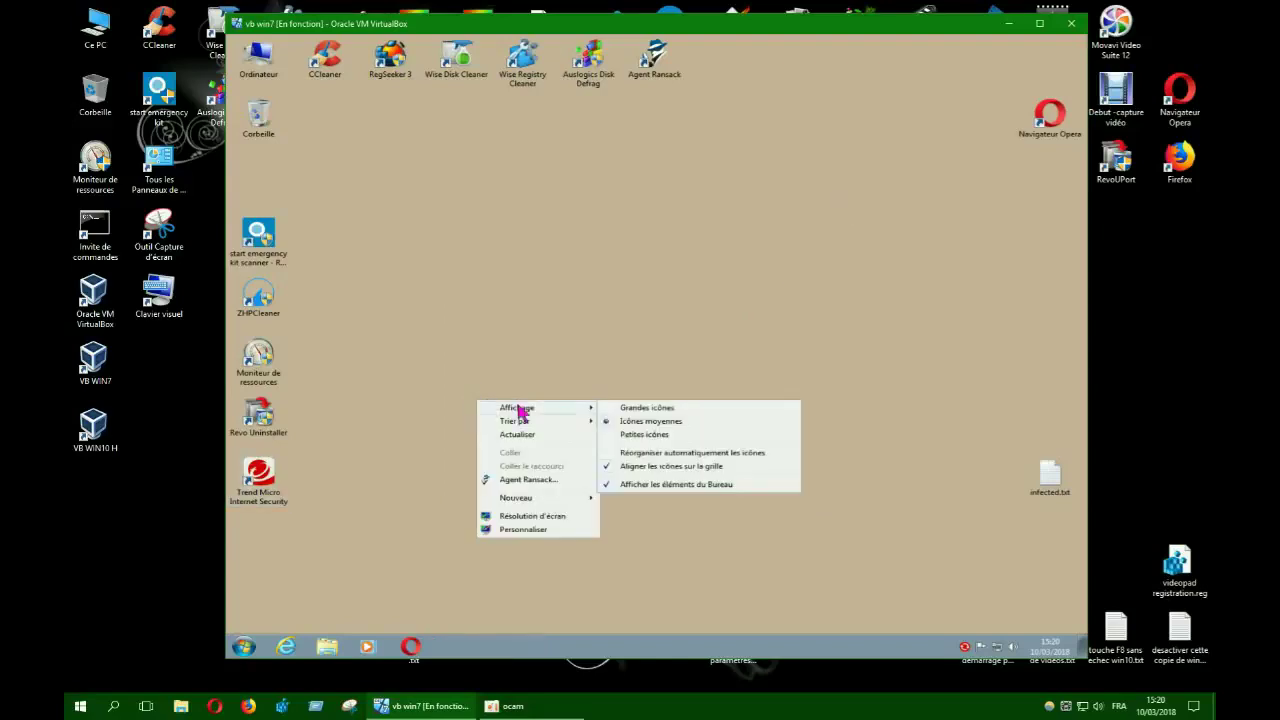
pyautogui.click(521, 439)
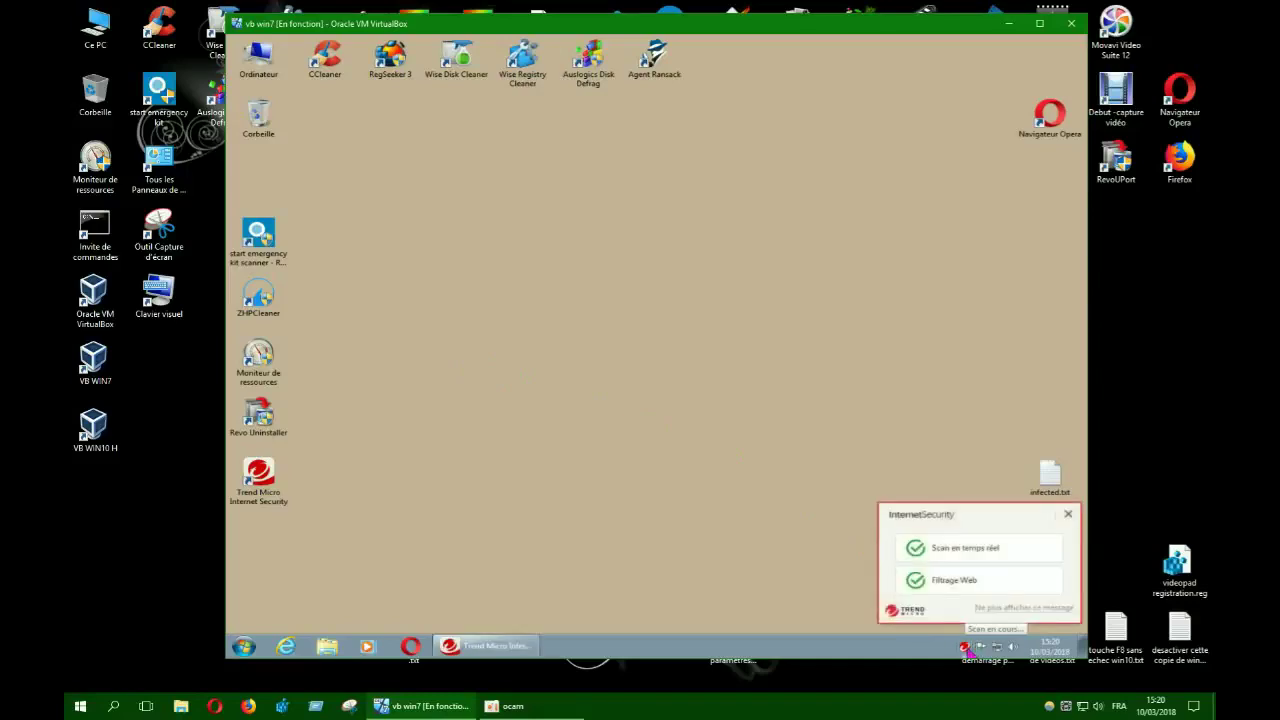
pyautogui.click(1069, 516)
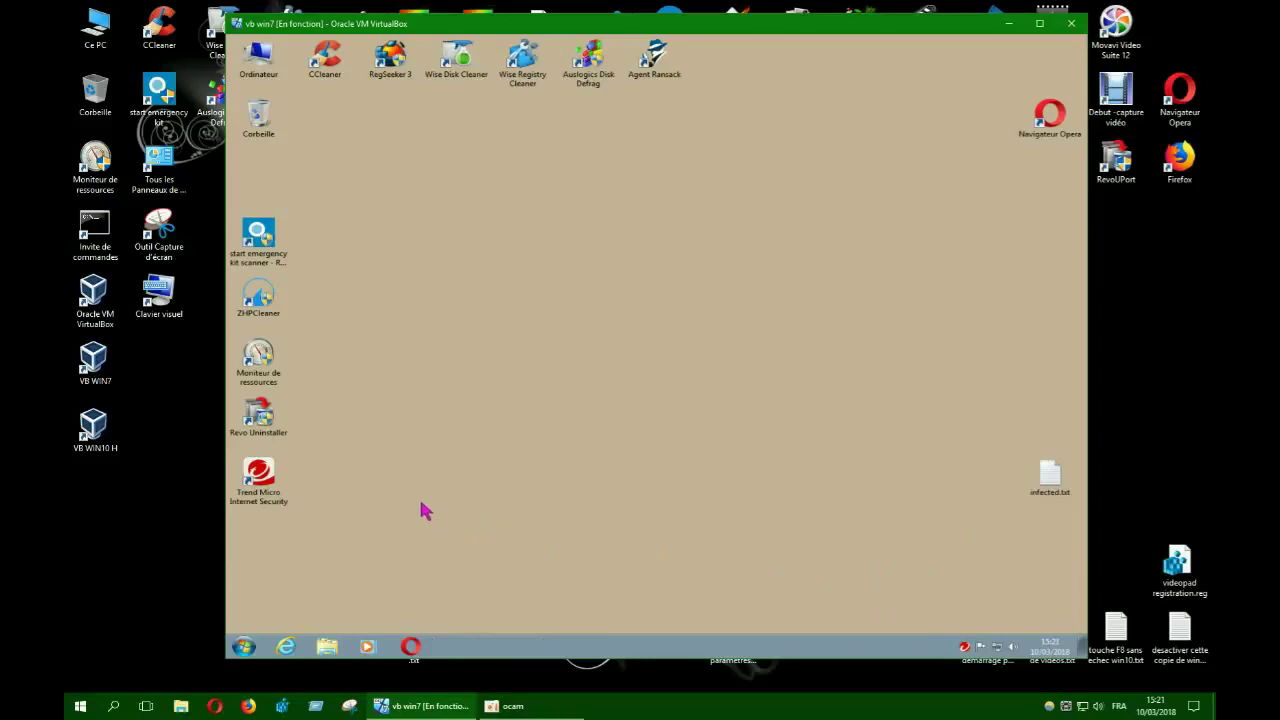
# - Examine the memory and disk use of the running processes in the Resource Monitor, and close it
pyautogui.doubleClick(264, 362)
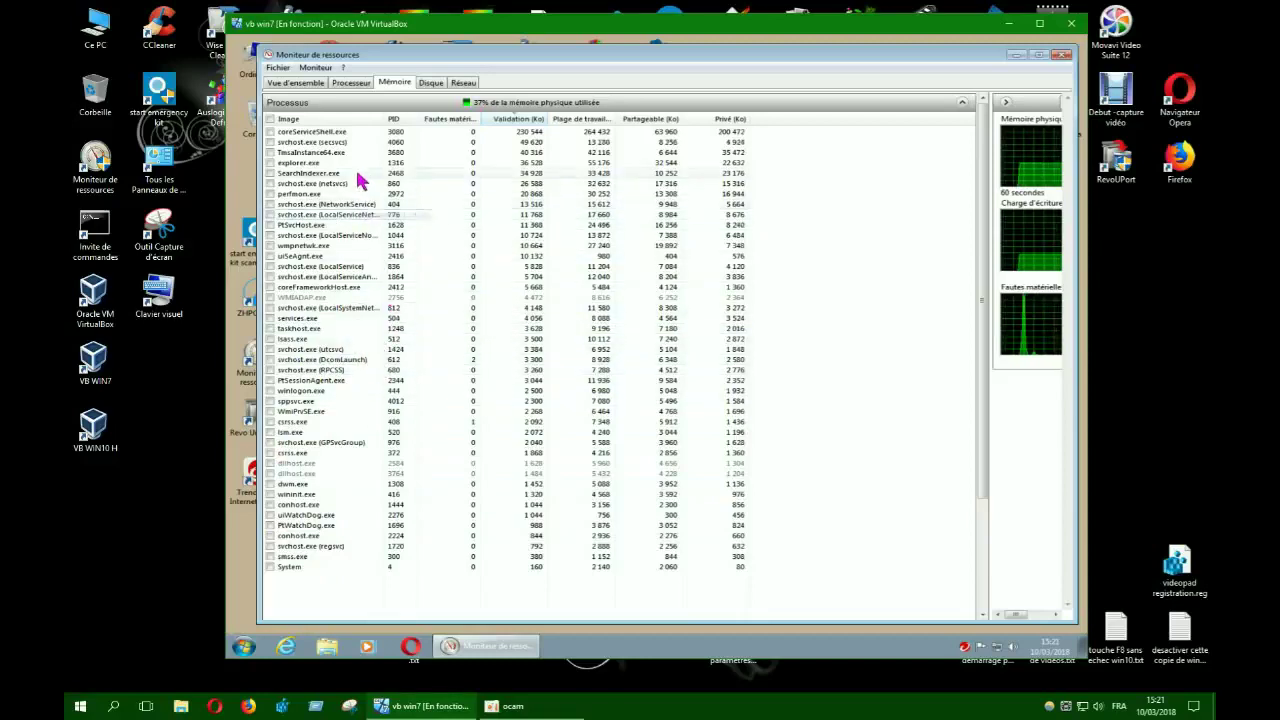
pyautogui.click(432, 84)
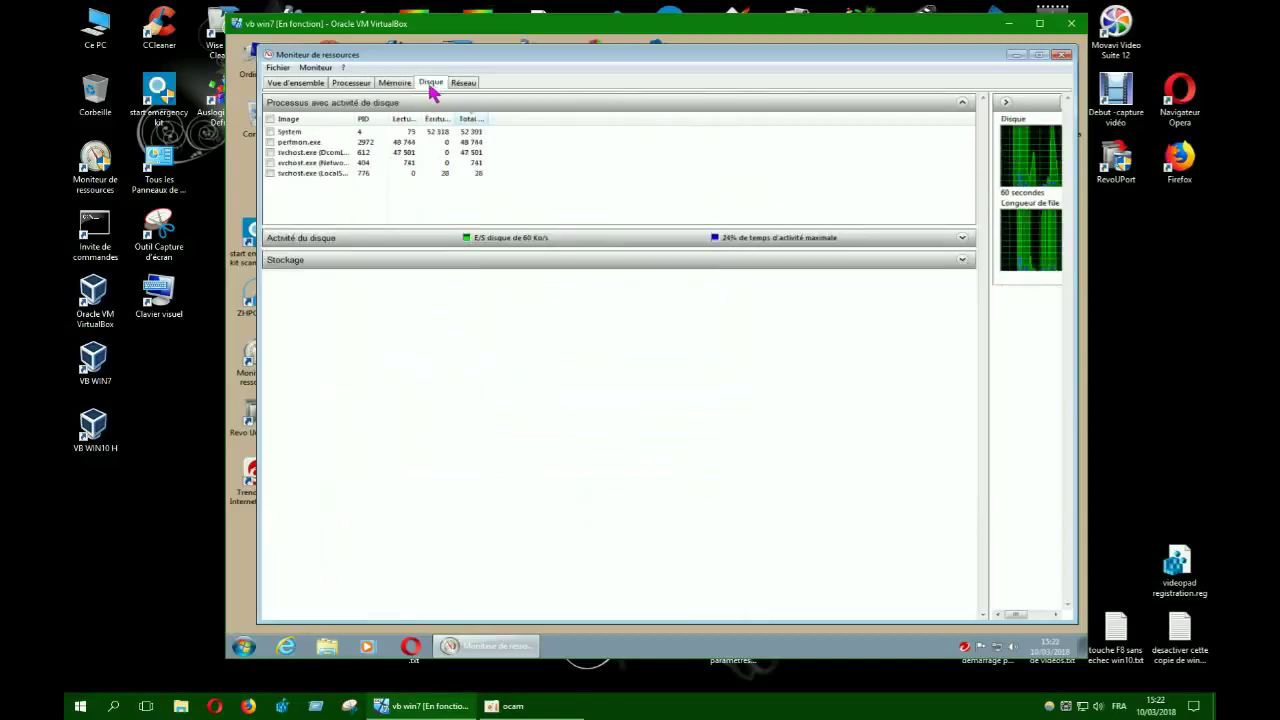
pyautogui.click(400, 88)
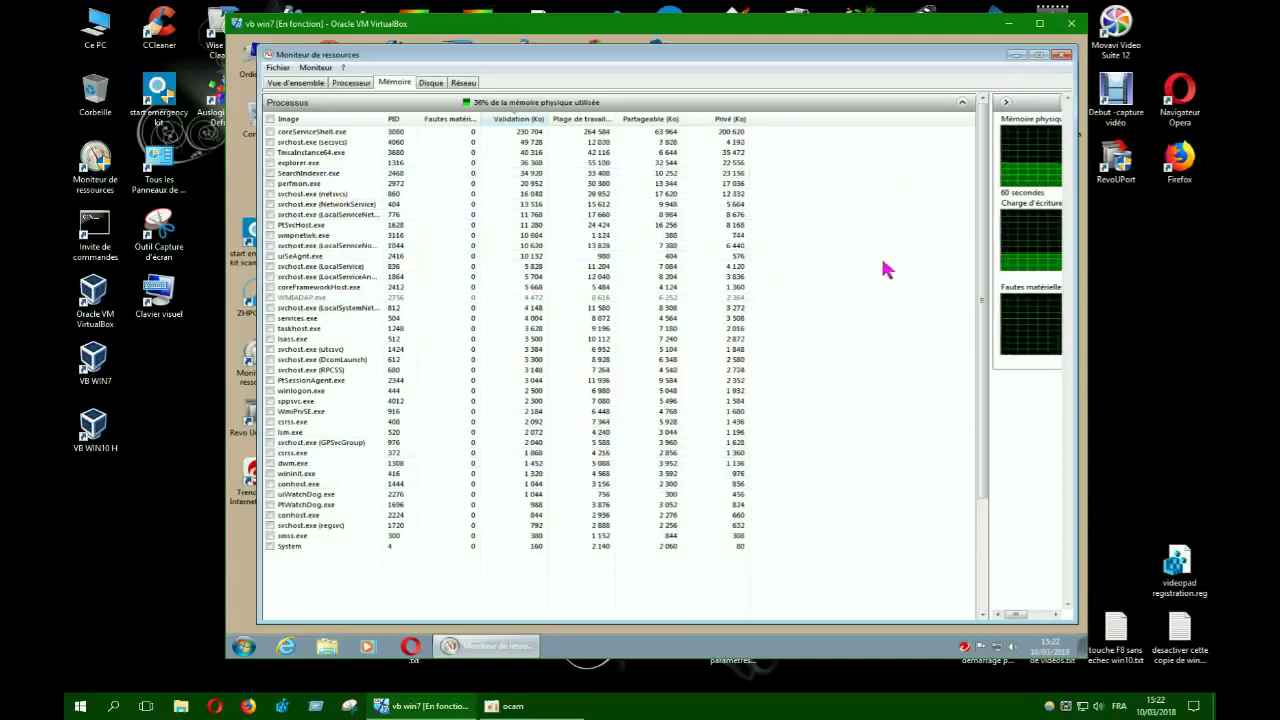
pyautogui.click(1062, 56)
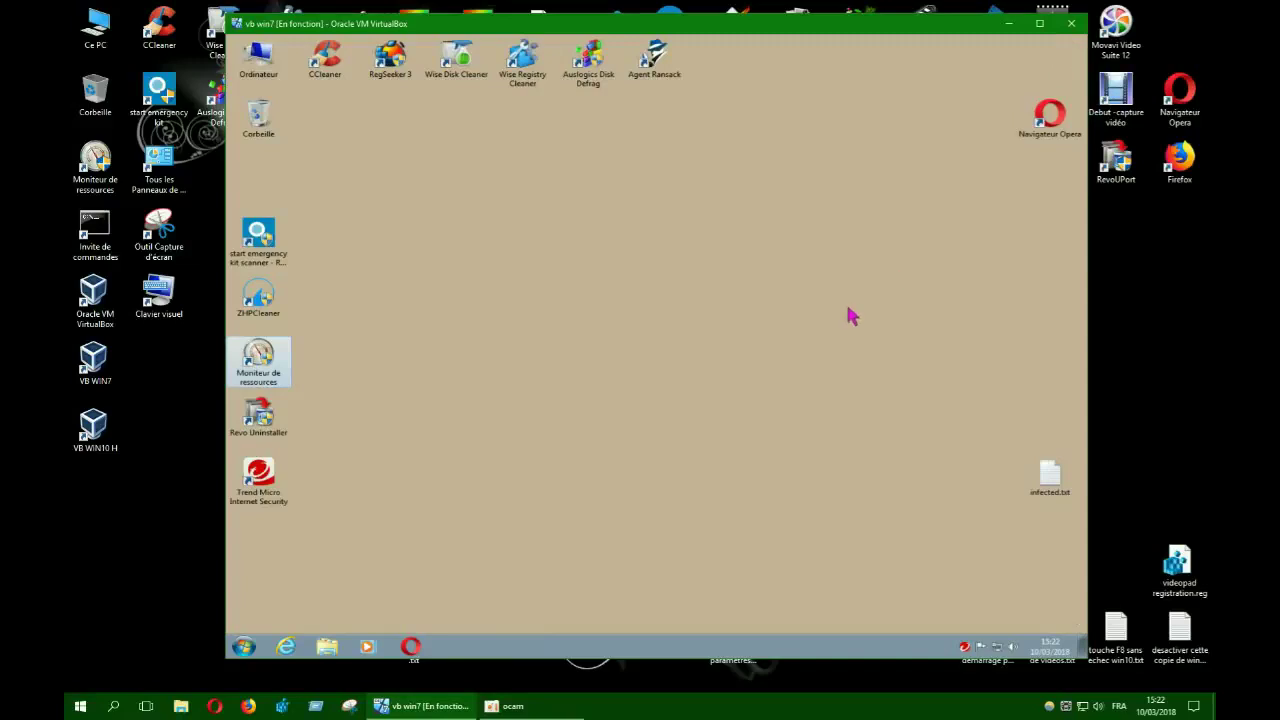
# - Scan master MALWARES 27.587.zip in the Téléchargements folder for security threats with Trend Micro and close the results
pyautogui.click(689, 404)
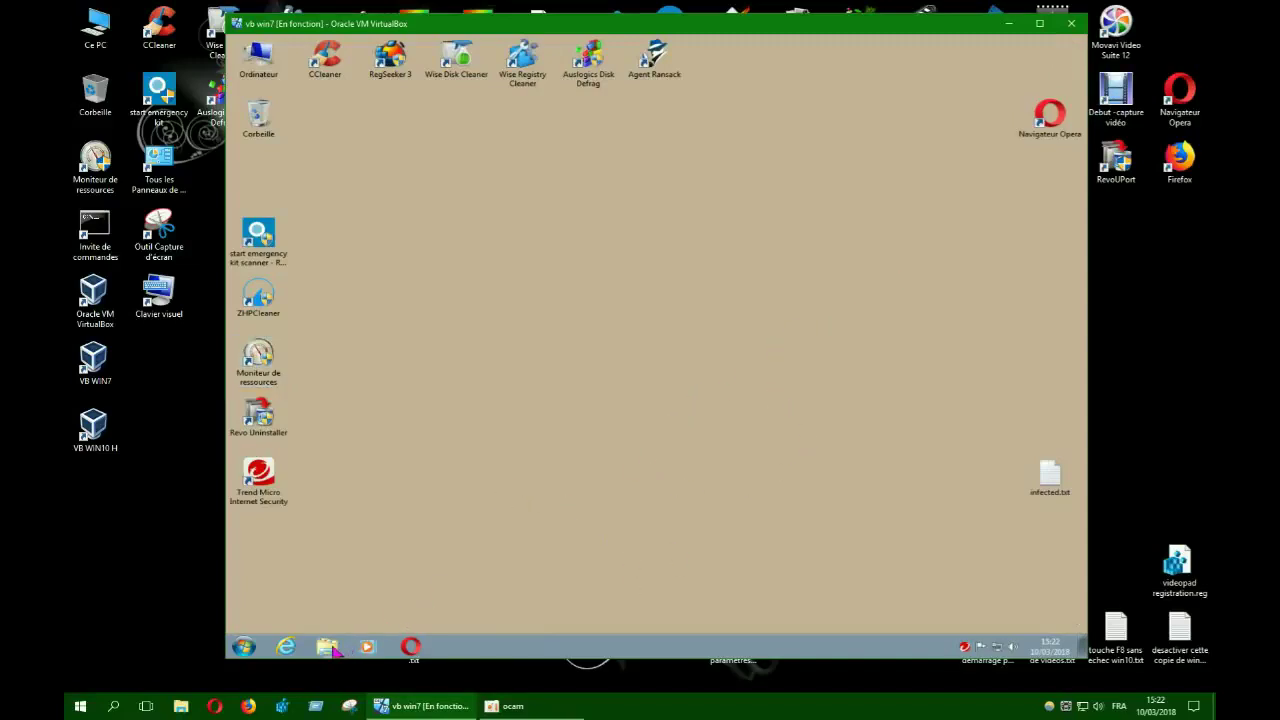
pyautogui.click(327, 646)
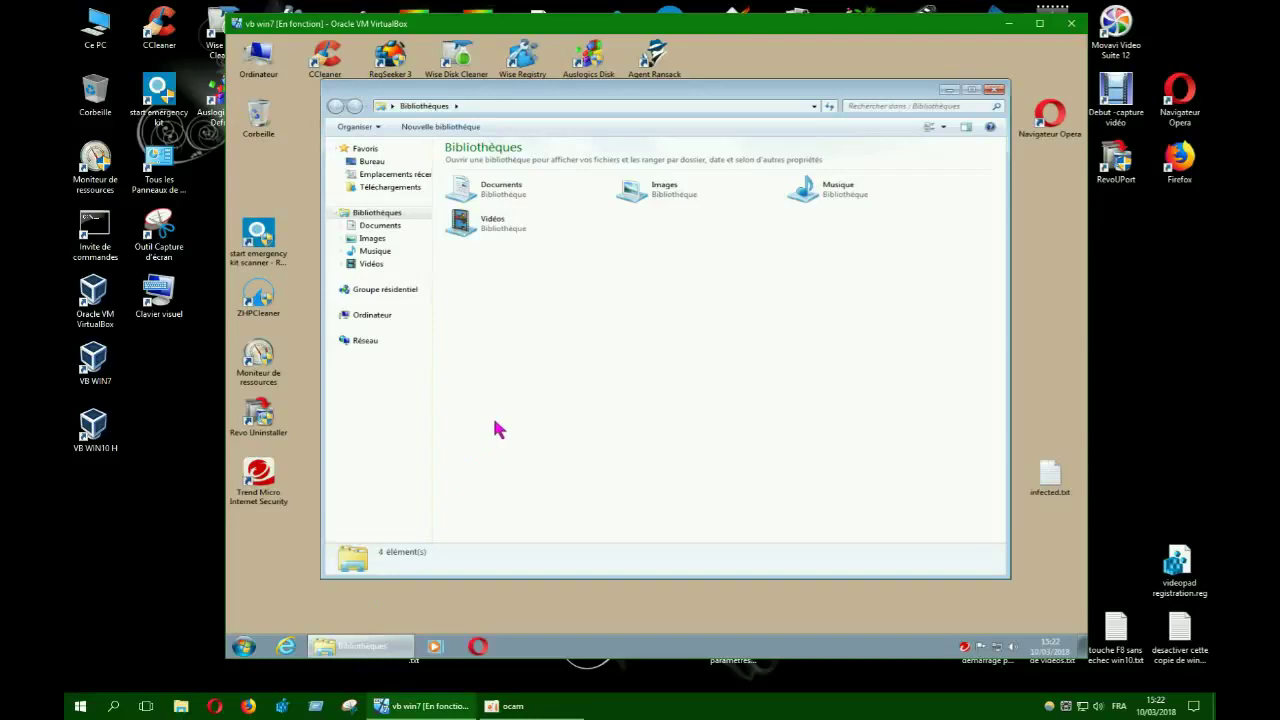
pyautogui.click(390, 187)
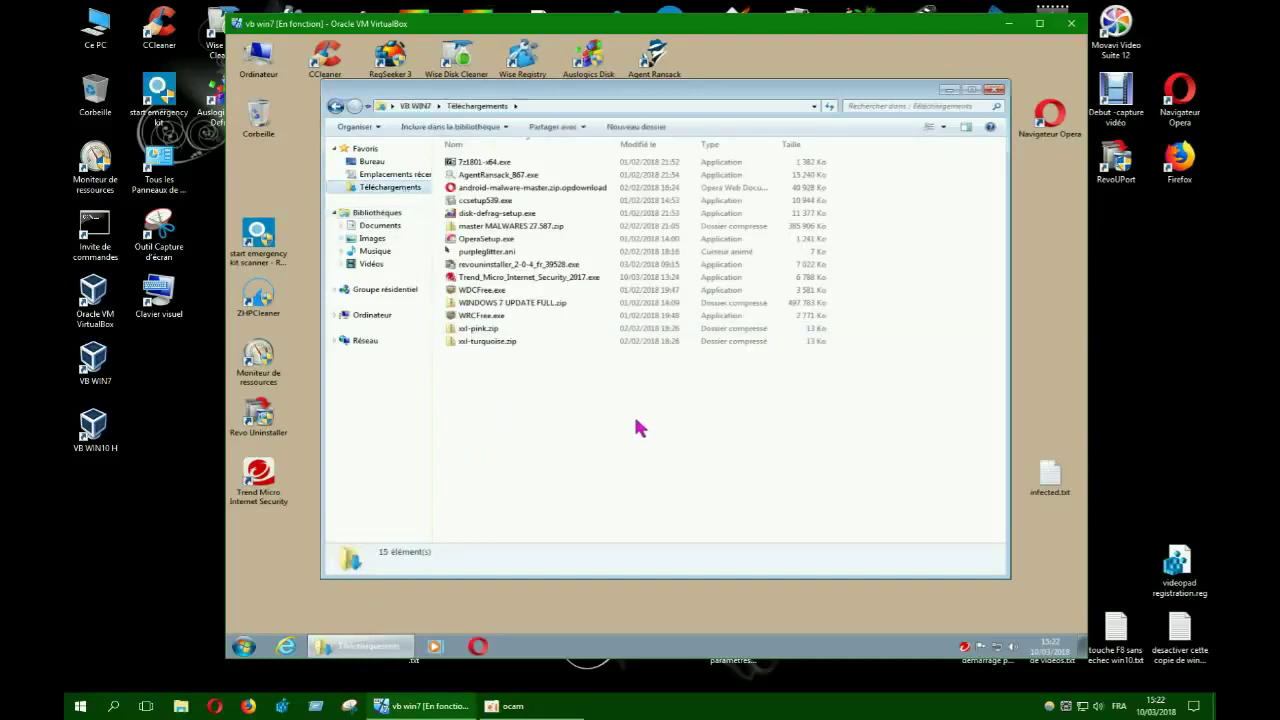
pyautogui.rightClick(548, 232)
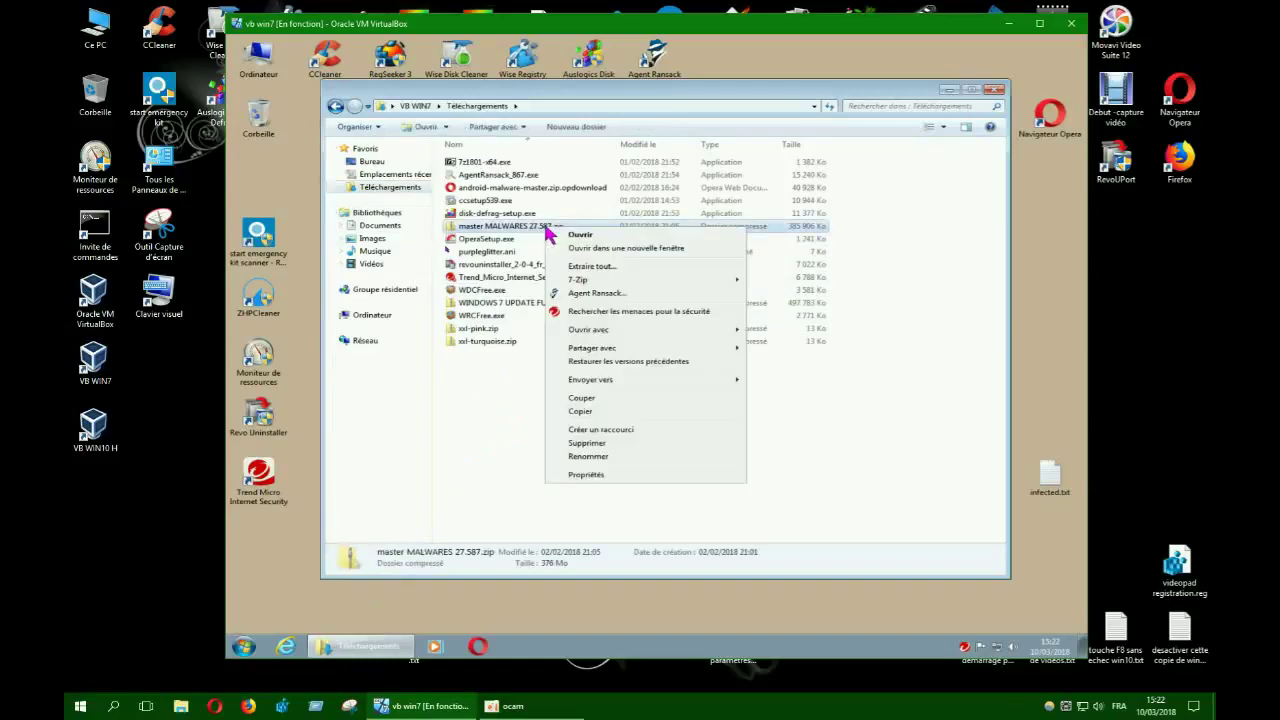
pyautogui.click(637, 312)
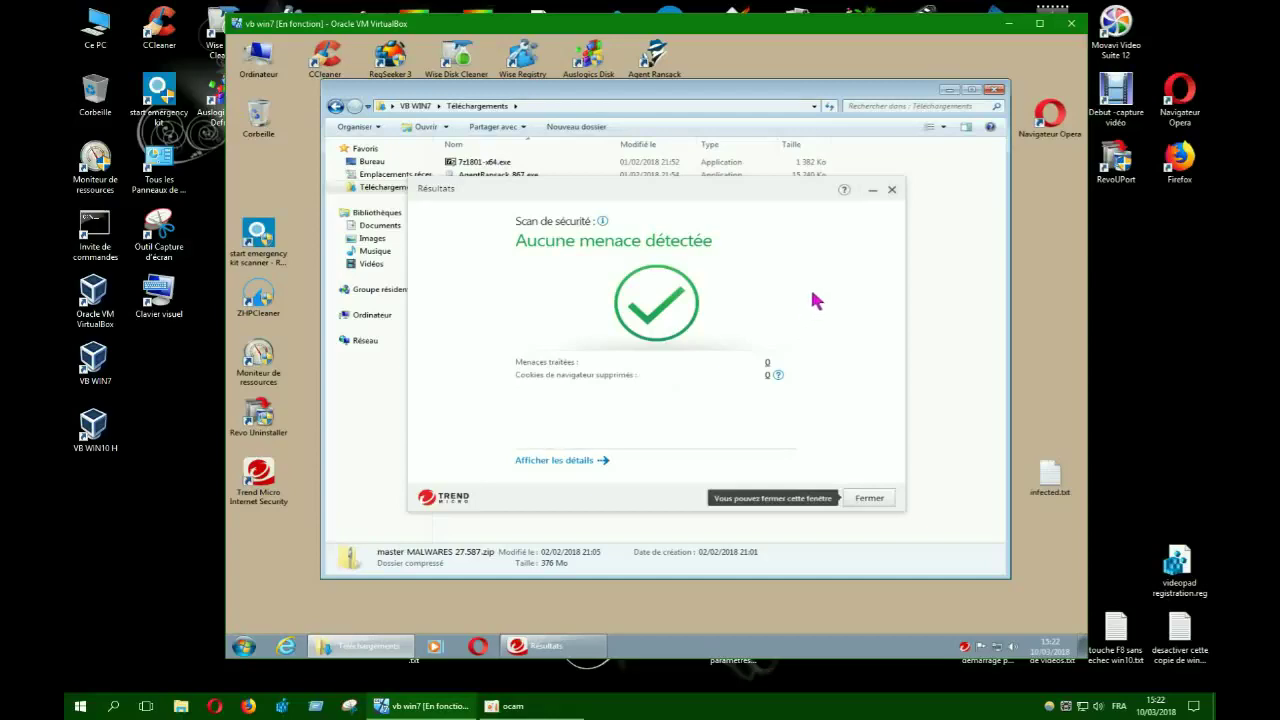
pyautogui.click(892, 191)
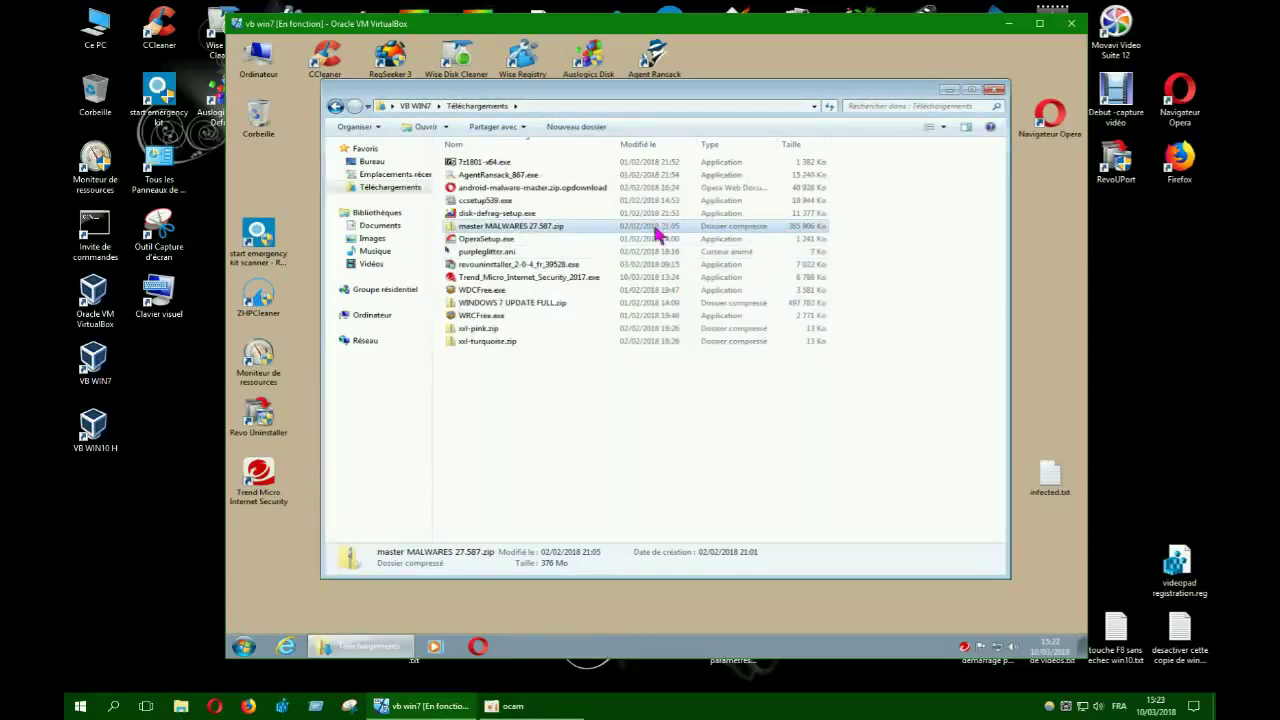
# - Extract master MALWARES 27.587.zip into its own folder with 7-Zip, minimizing the Téléchargements window and moving the progress window aside
pyautogui.rightClick(544, 234)
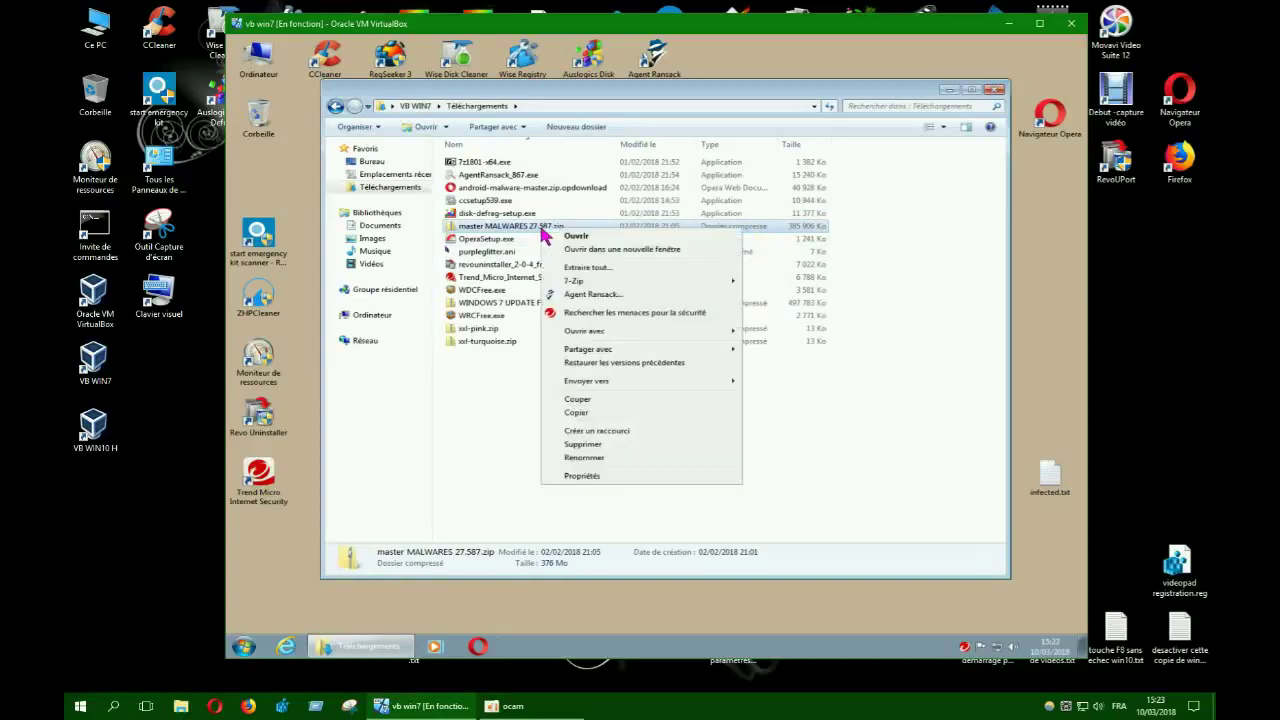
pyautogui.moveTo(588, 283)
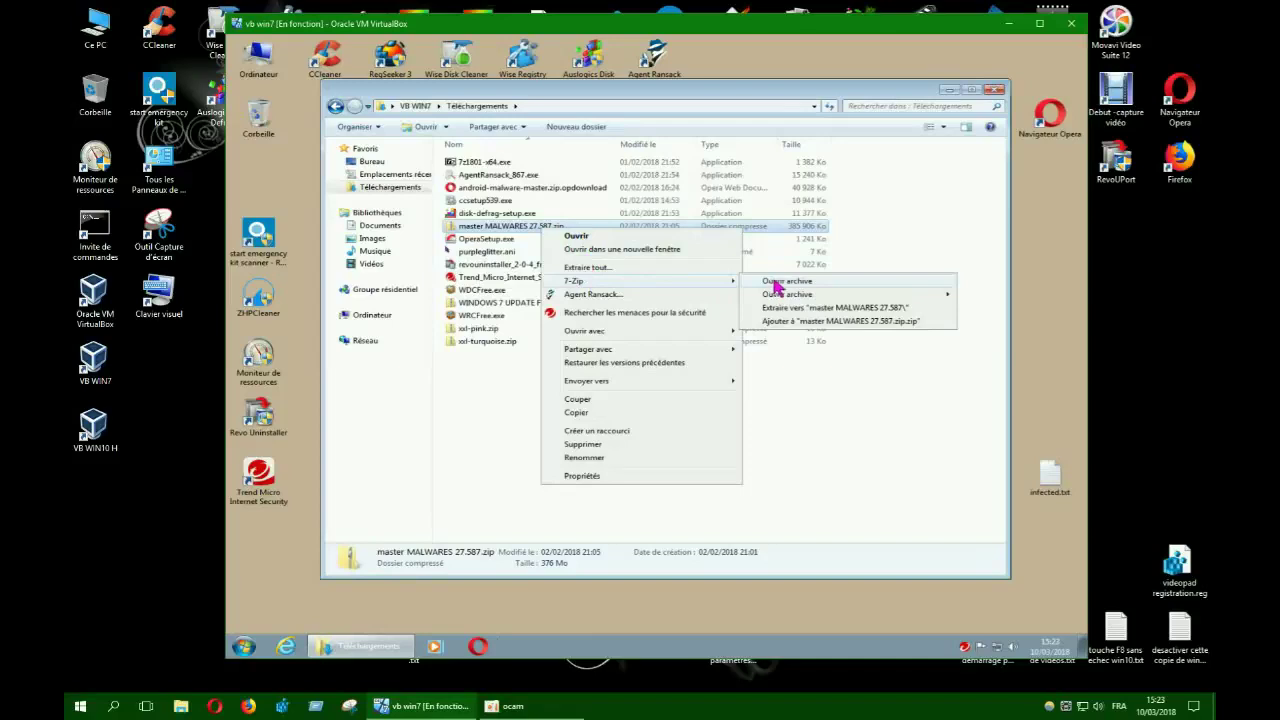
pyautogui.click(787, 308)
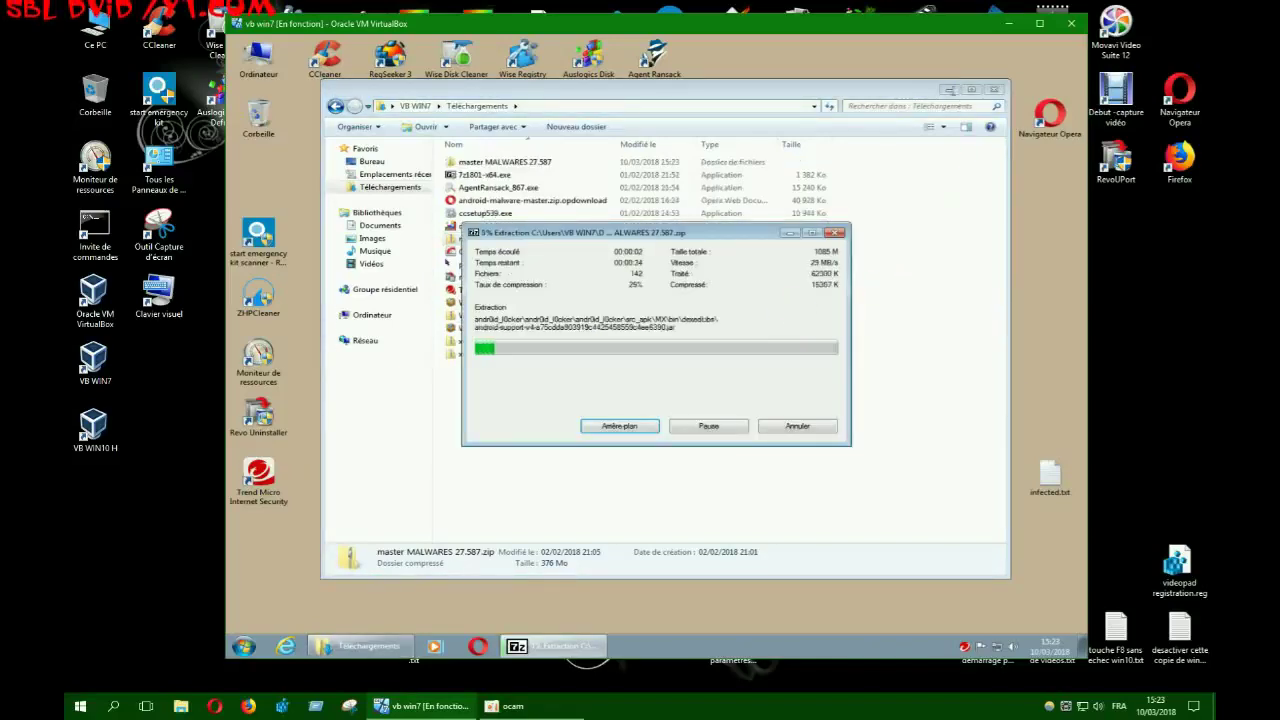
pyautogui.click(948, 90)
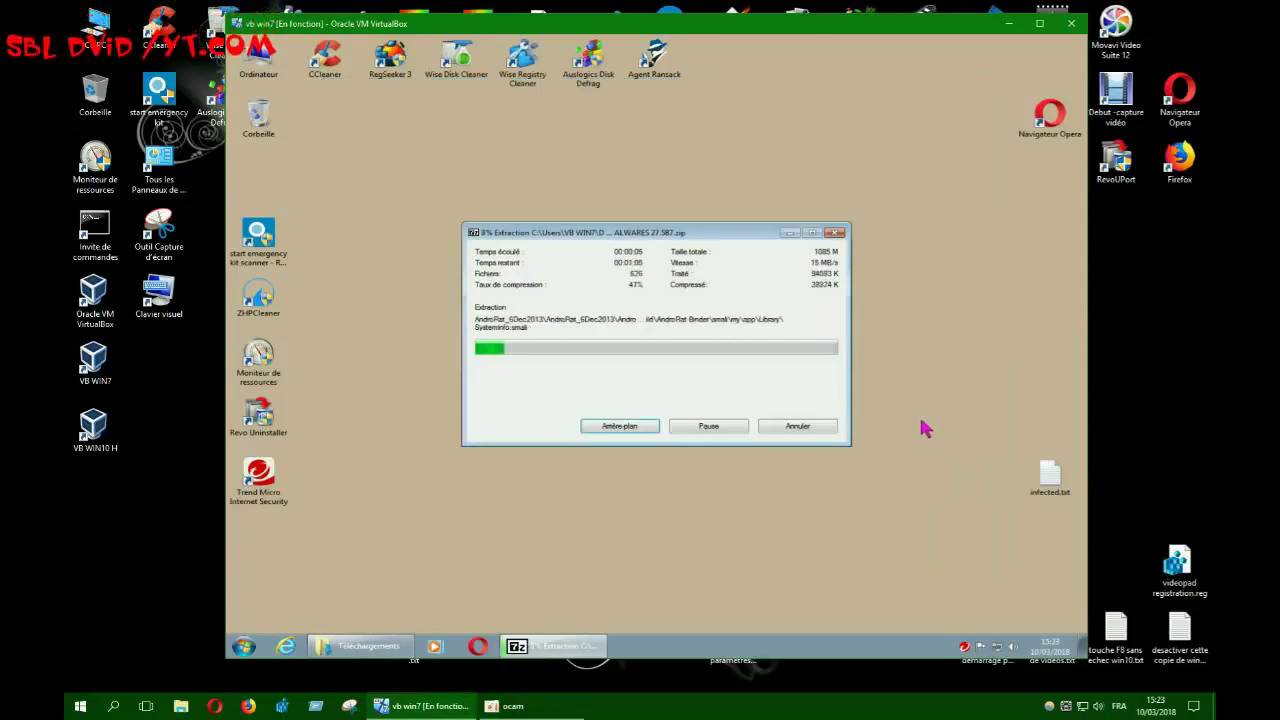
pyautogui.moveTo(716, 239); pyautogui.dragTo(662, 182)
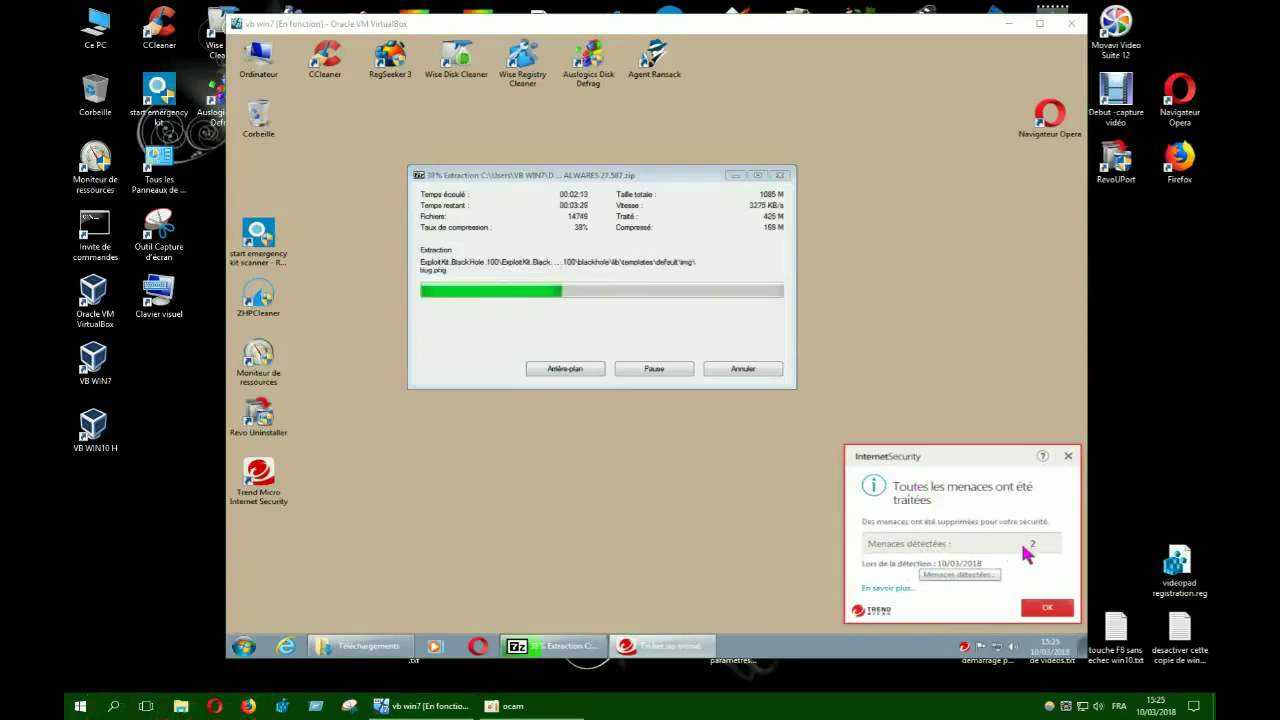
# - Dismiss the Internet Security threat alerts and cancel the running archive extraction
pyautogui.click(1045, 608)
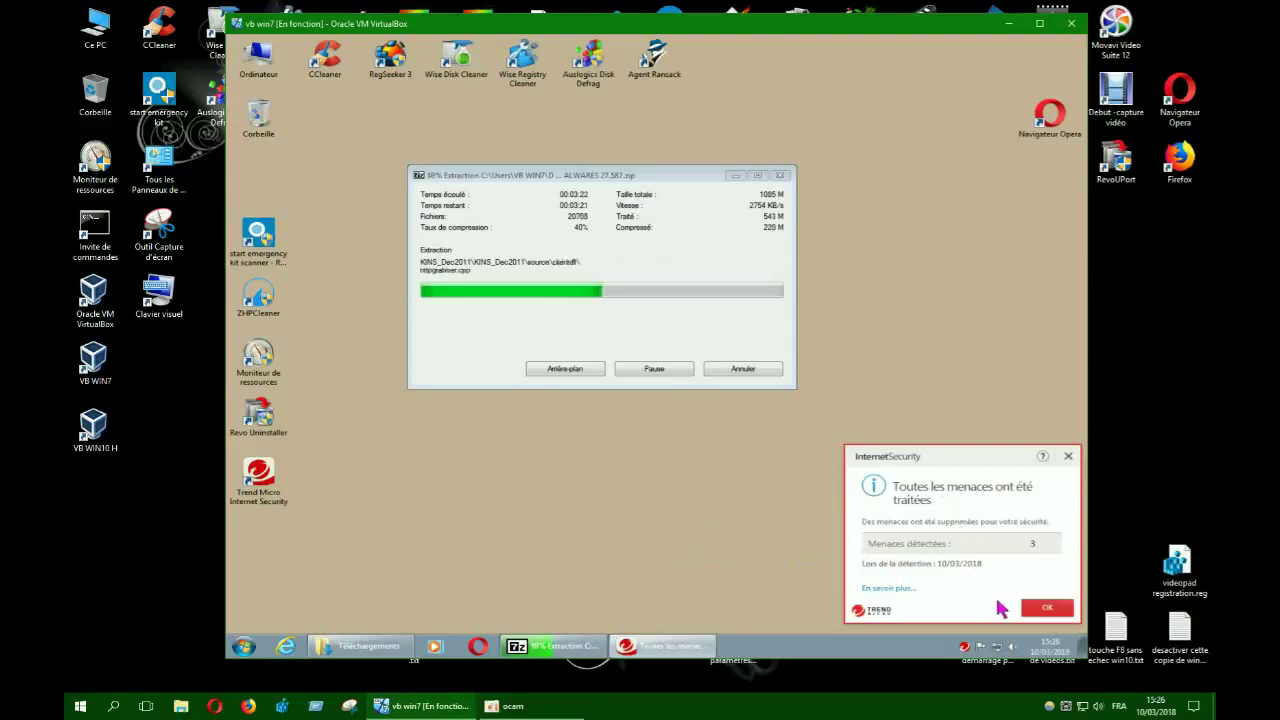
pyautogui.click(1050, 611)
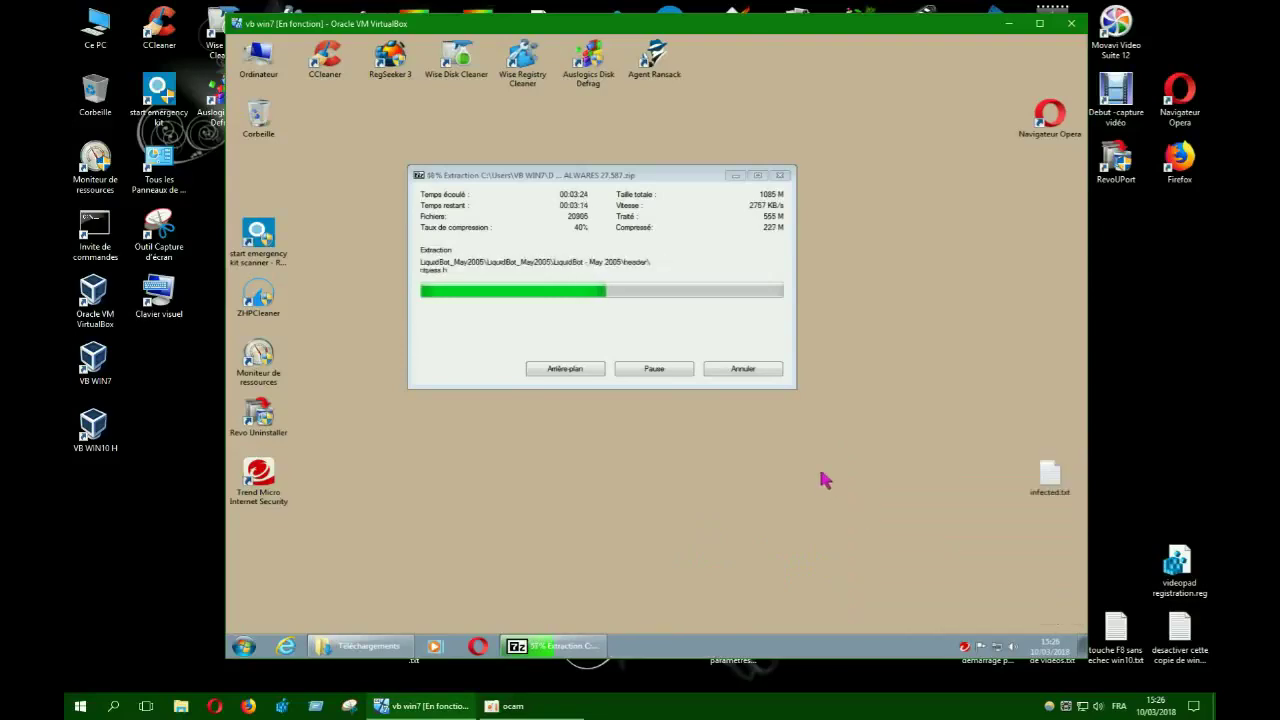
pyautogui.click(732, 375)
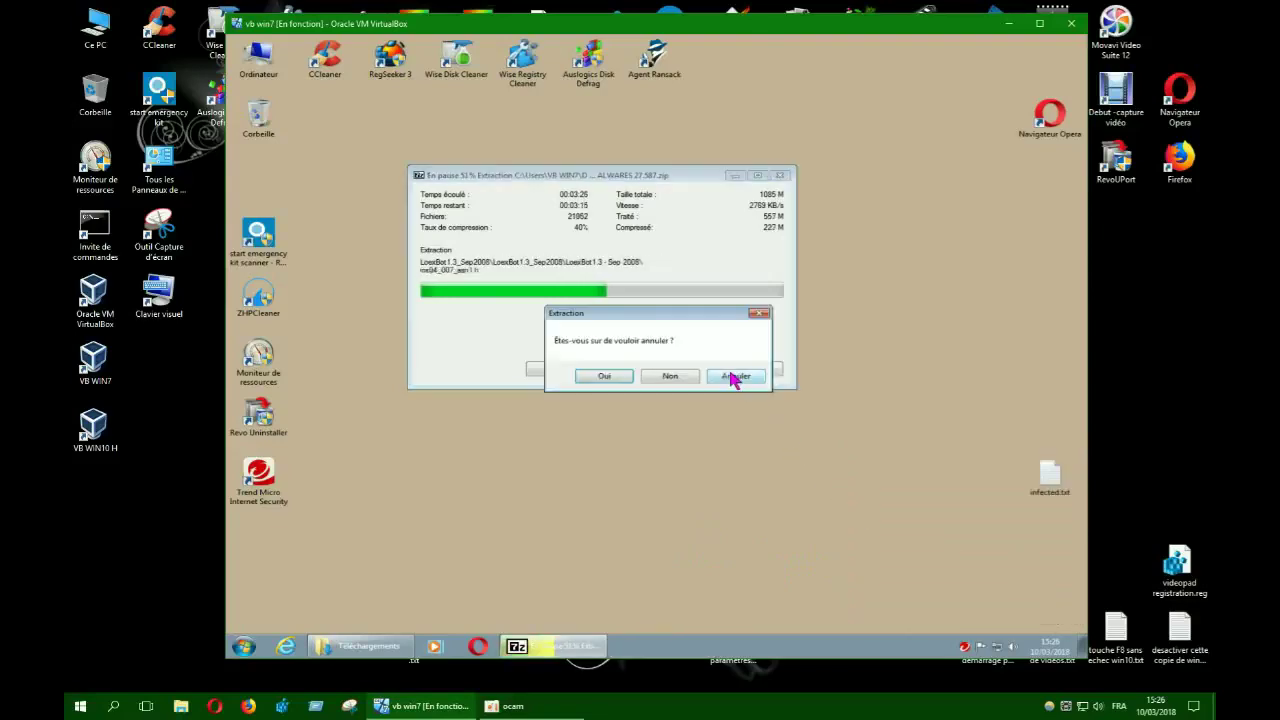
pyautogui.click(604, 377)
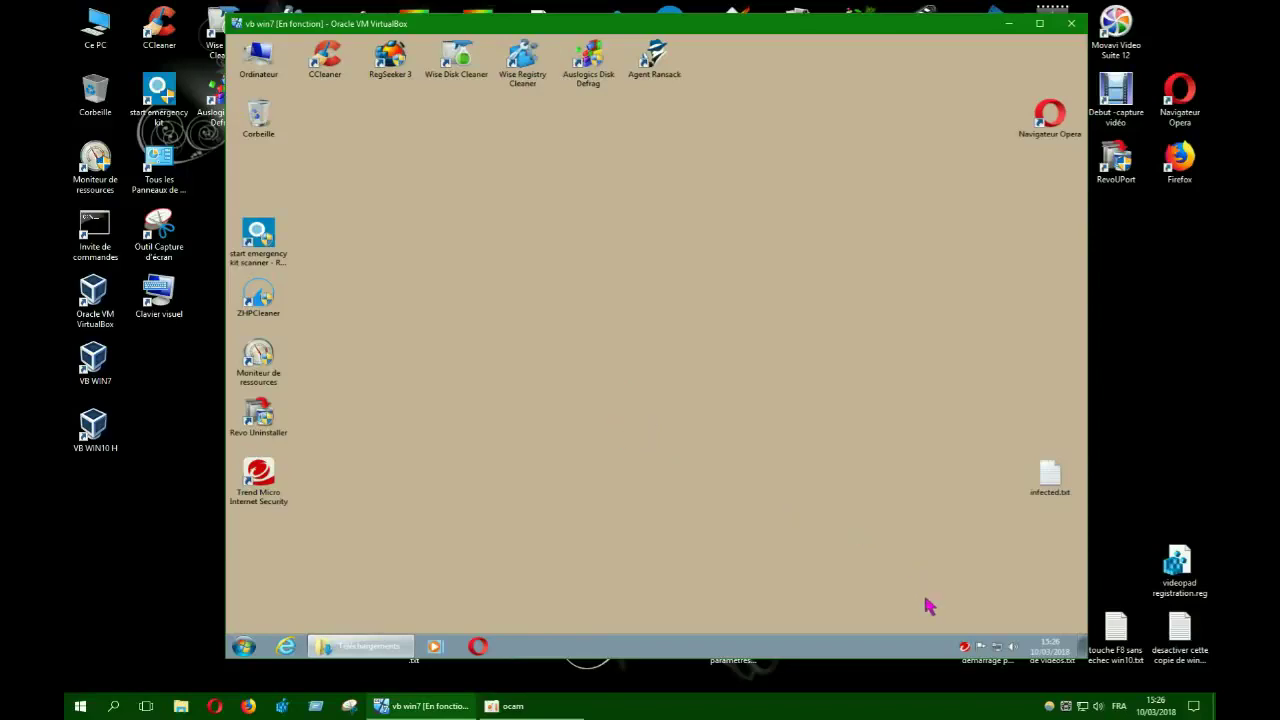
# - Open the Trend Micro threat logs from the detection alert and enlarge the log window to read the detected items
pyautogui.rightClick(966, 649)
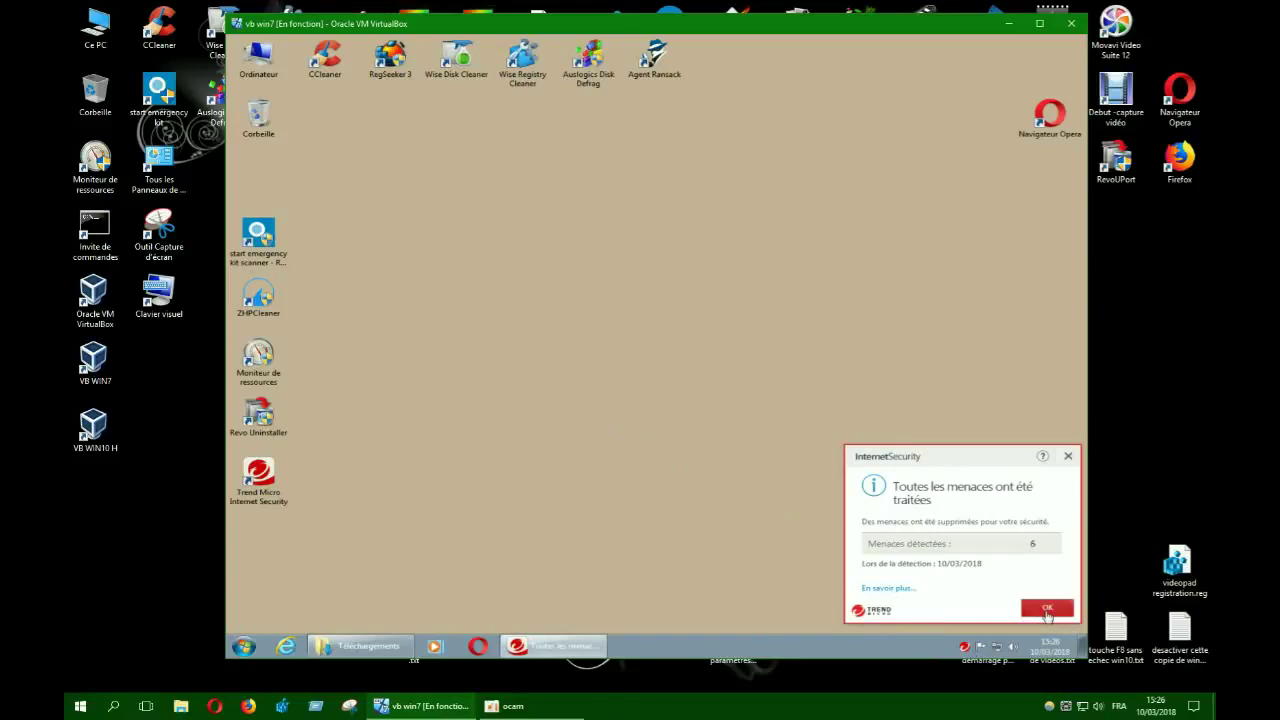
pyautogui.click(900, 592)
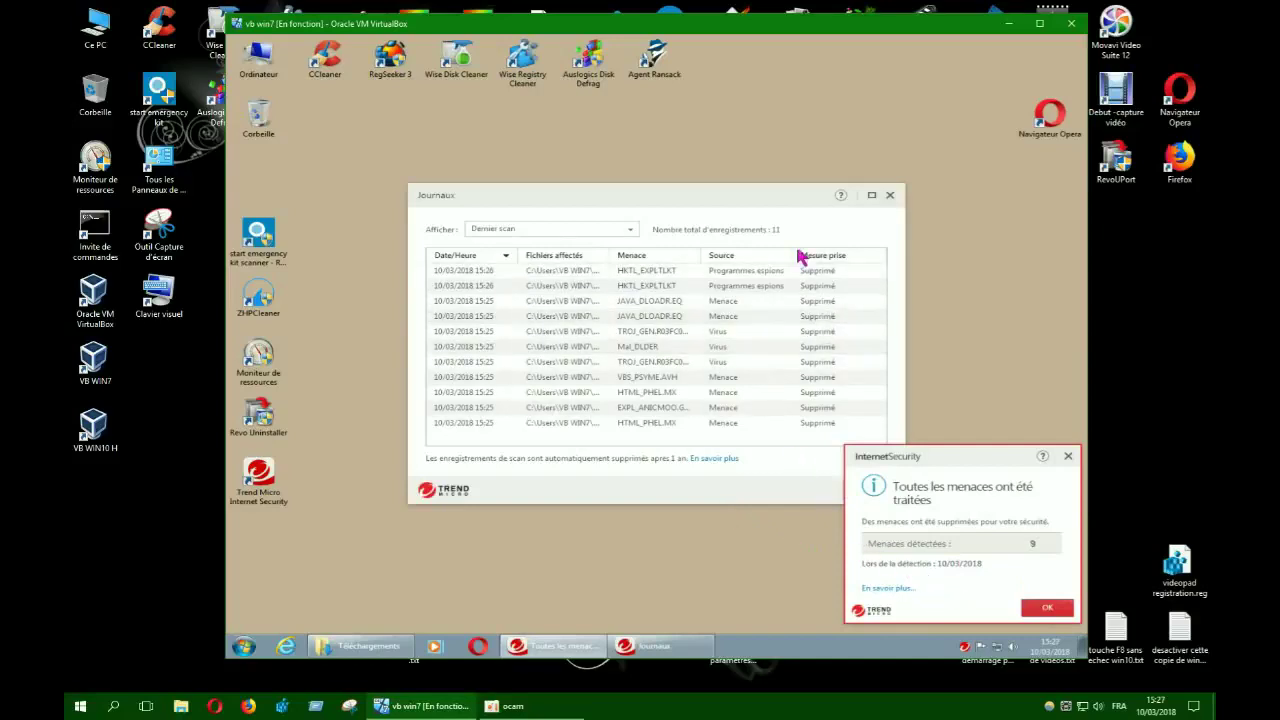
pyautogui.moveTo(790, 200); pyautogui.dragTo(665, 107)
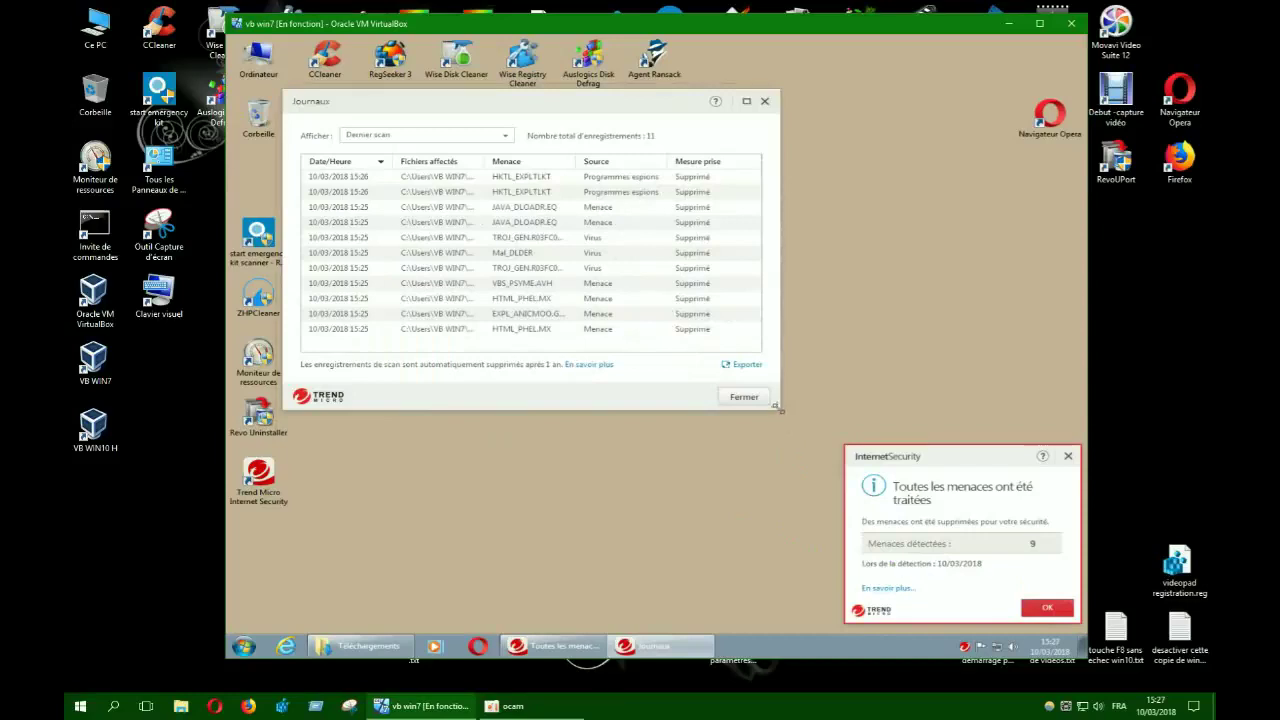
pyautogui.moveTo(781, 408); pyautogui.dragTo(1013, 577)
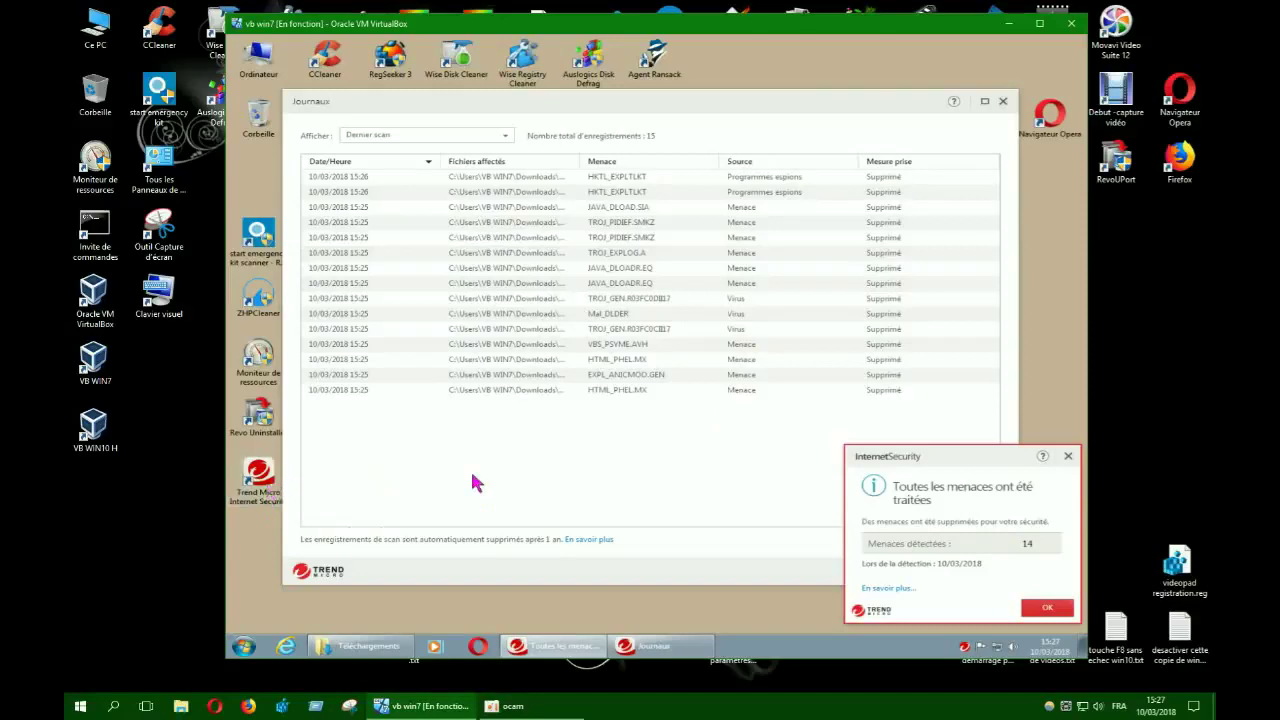
# - View the details of a JAVA_DLOADR.EQ log entry, then dismiss the threat alert and close the logs
pyautogui.click(628, 270)
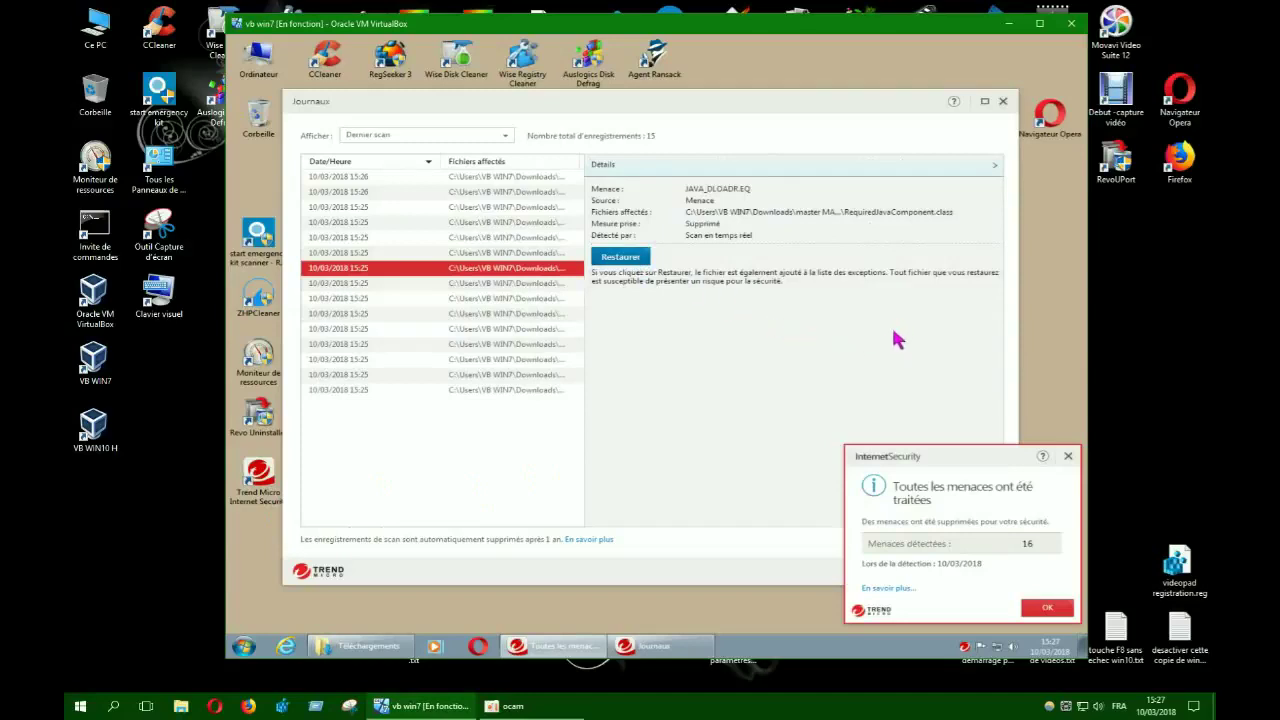
pyautogui.click(998, 170)
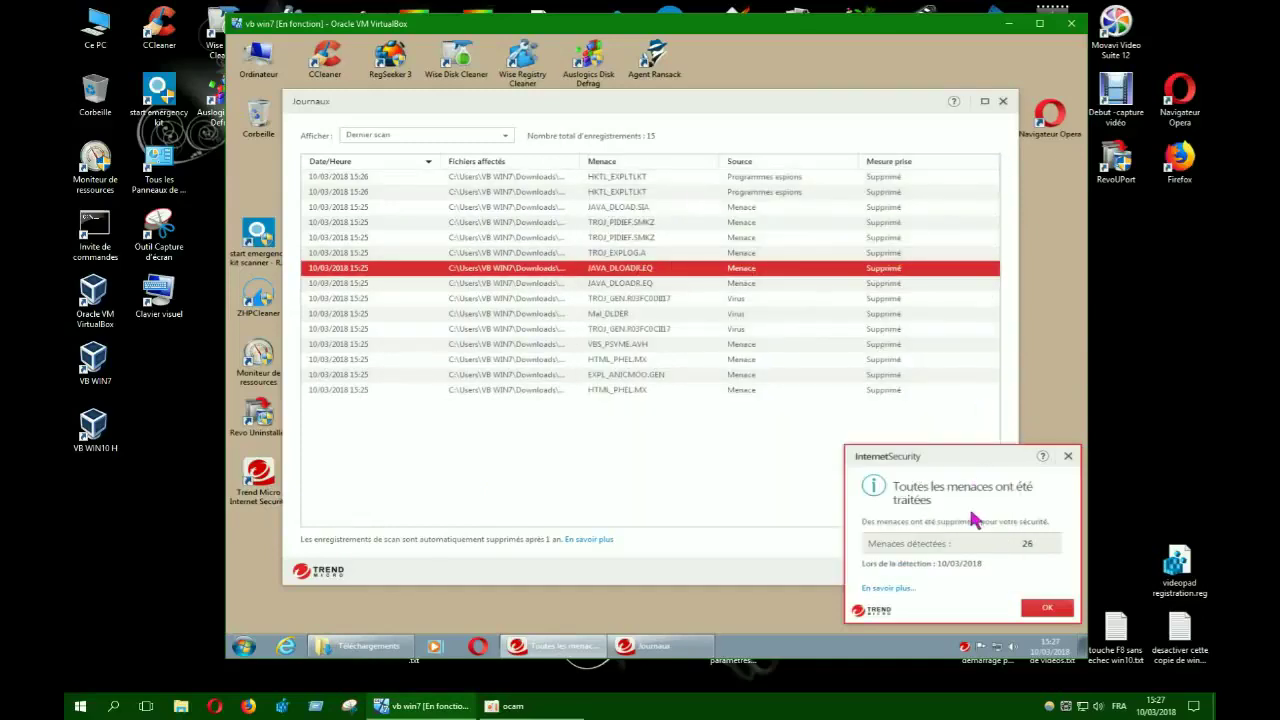
pyautogui.click(1045, 608)
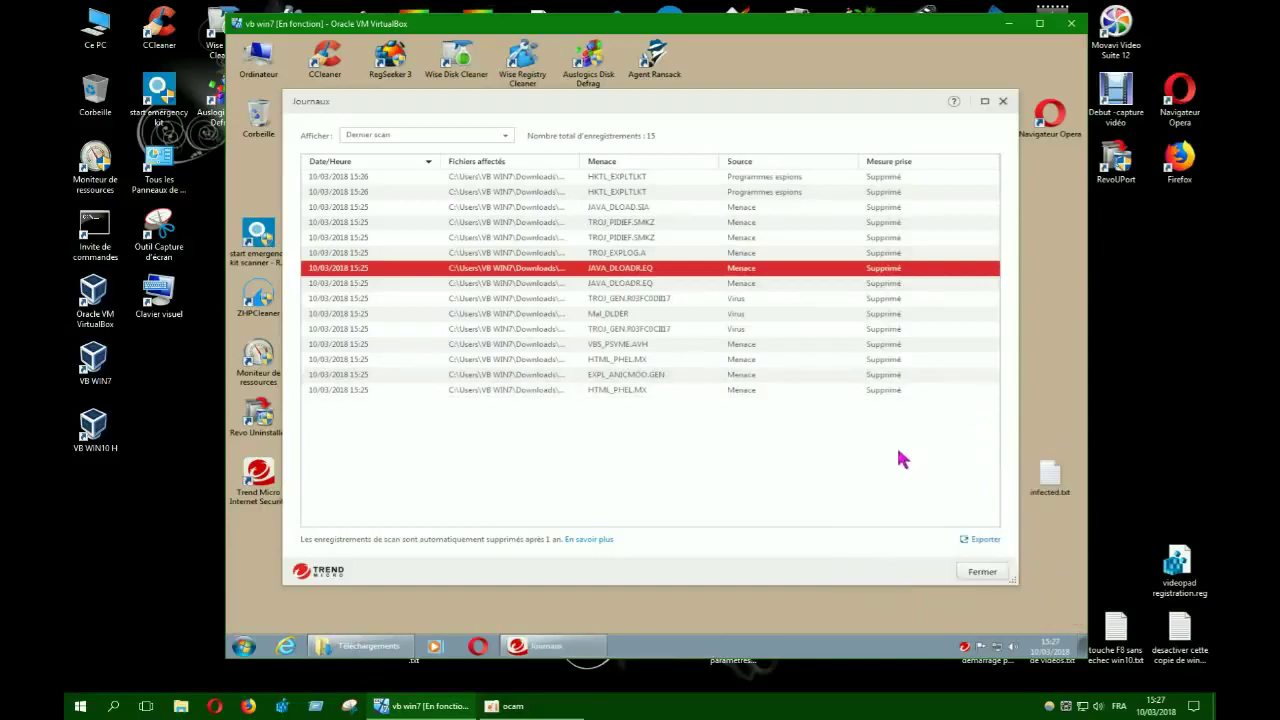
pyautogui.click(980, 572)
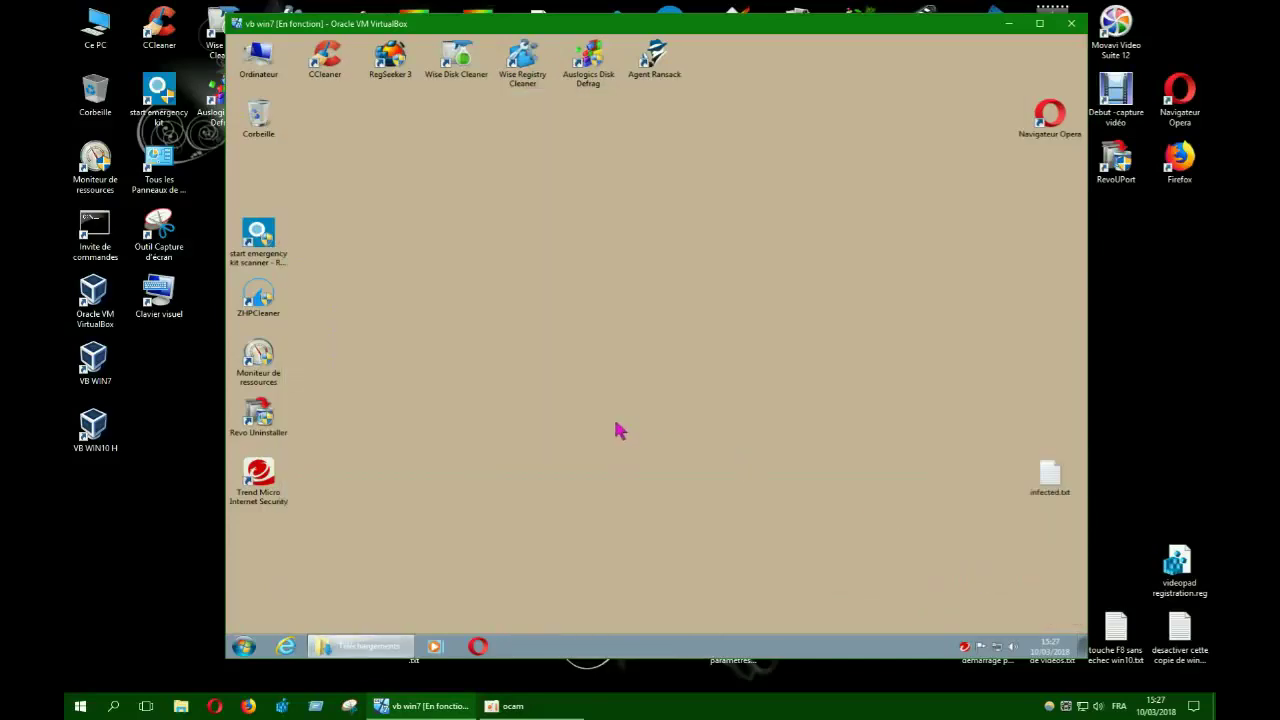